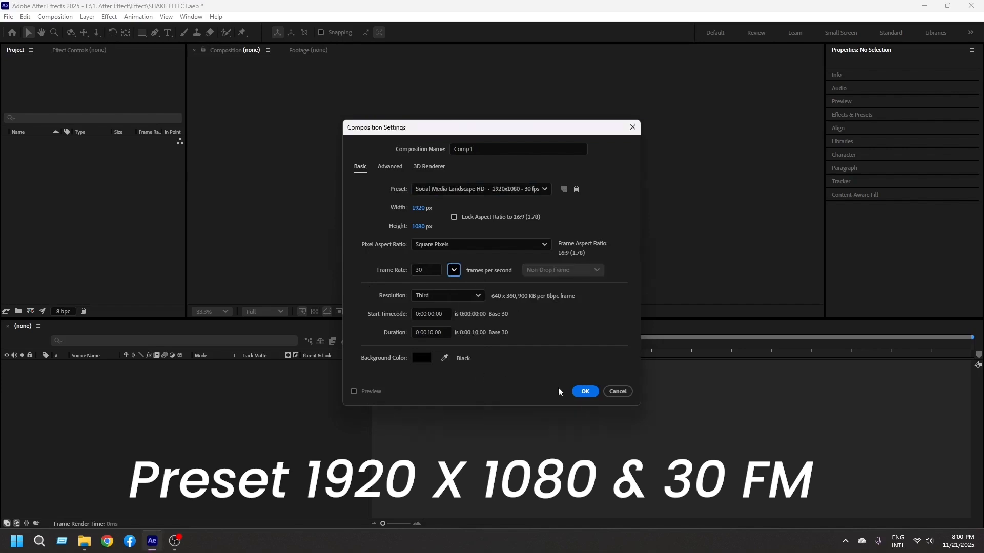
Step: Create the 1920x1080, 30 fps composition Comp 1 and import the SHAKE EFFECT video from the Effect folder into its timeline
click(584, 391)
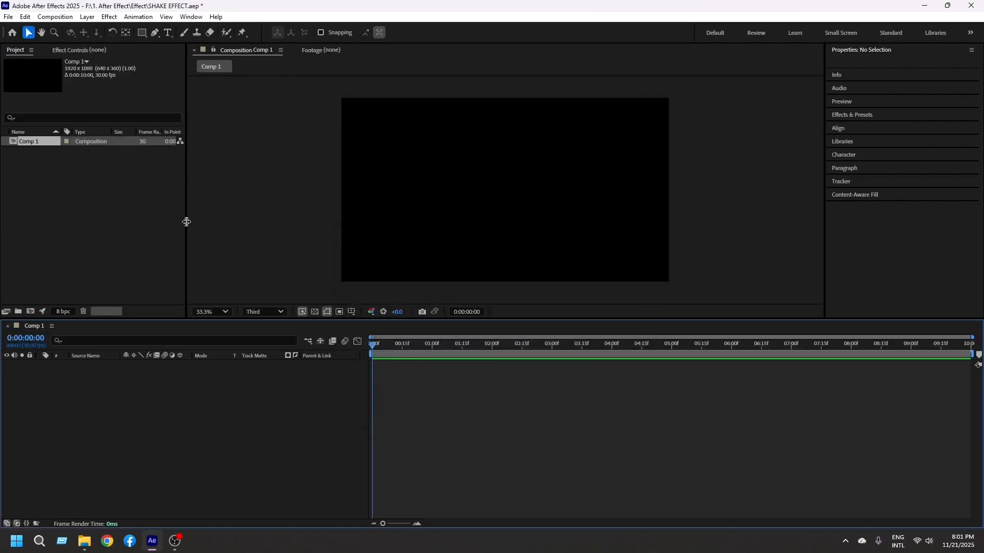
click(85, 541)
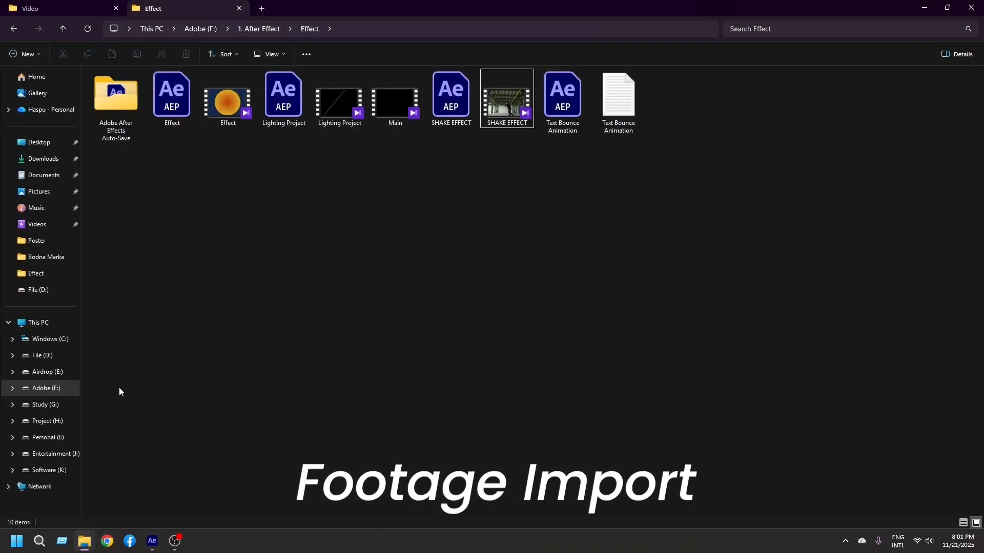
drag(504, 108, 210, 382)
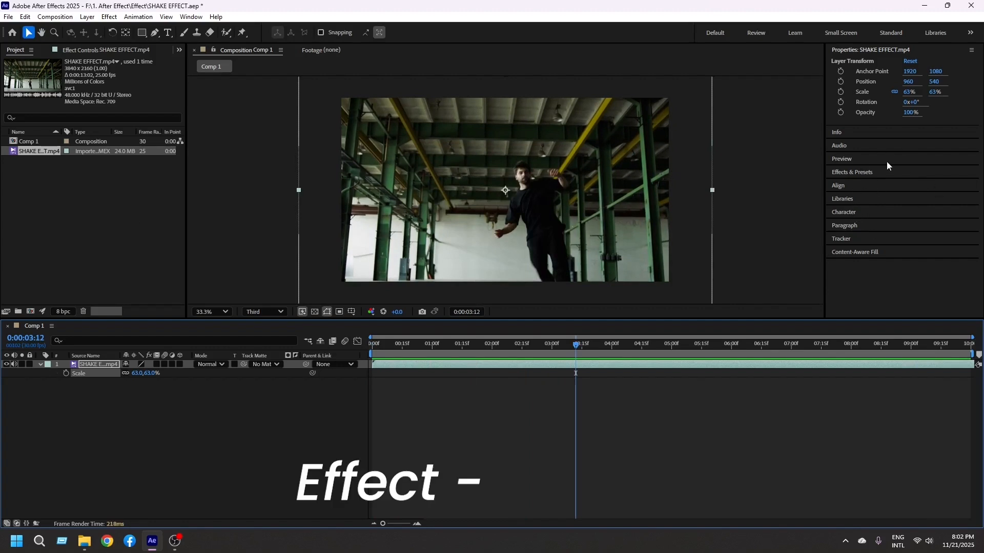
Step: Find the Wiggle - position preset with the search term "wigg" and apply it to the SHAKE EFFECT.mp4 layer
click(878, 173)
click(879, 114)
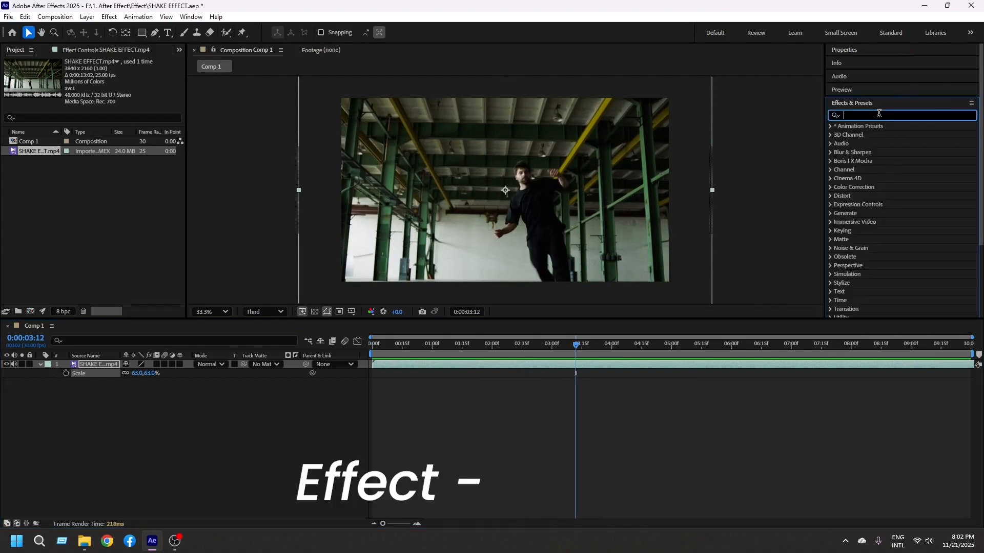
text(wi)
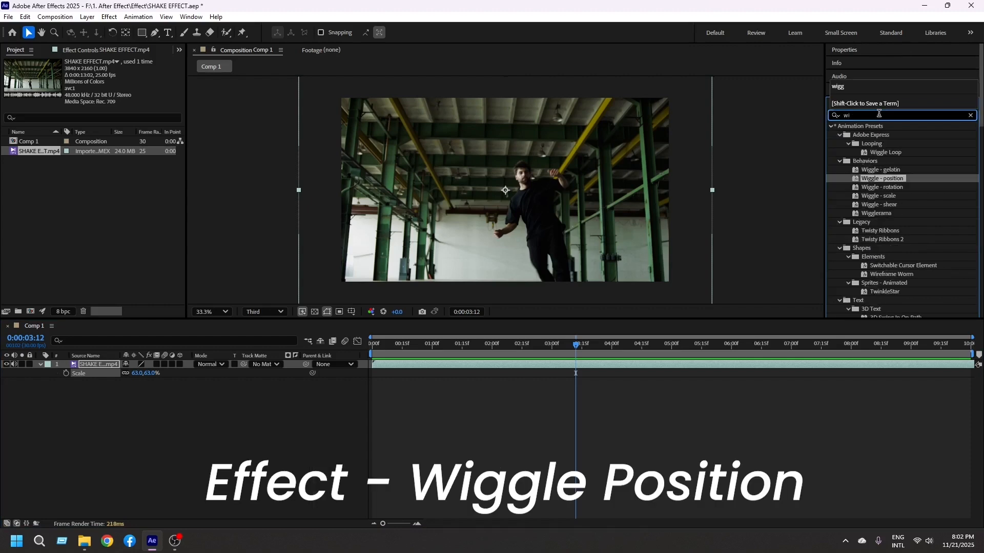
text(gg)
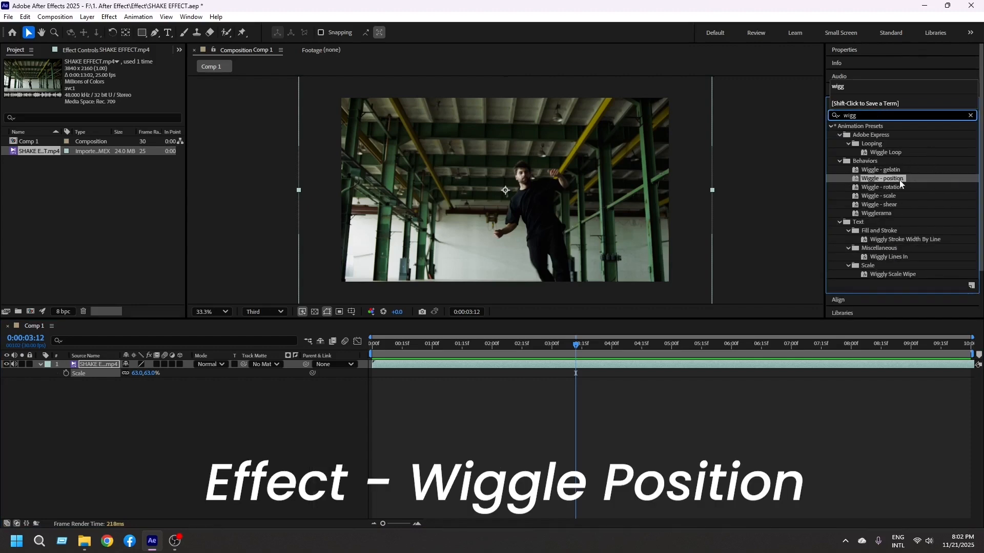
drag(895, 182, 430, 367)
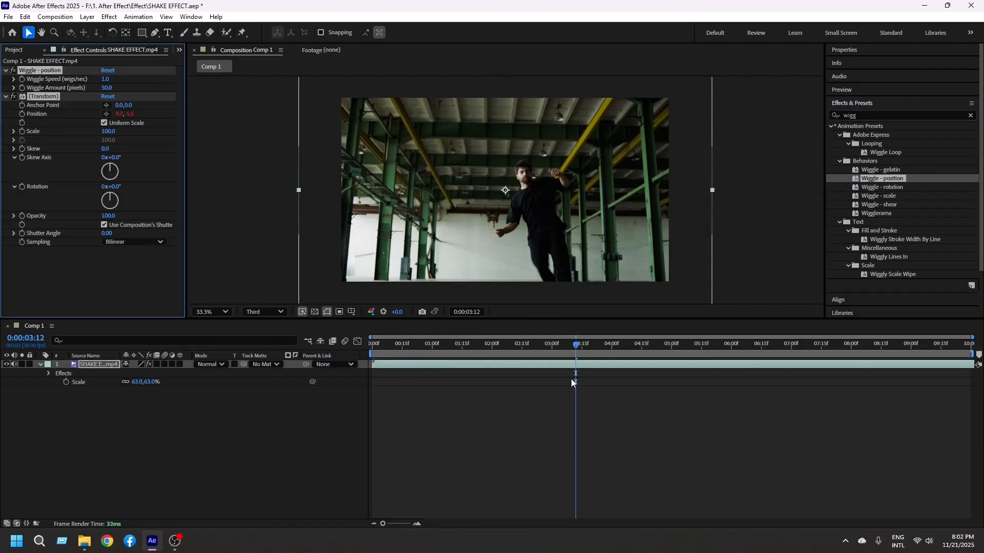
Step: Set the Wiggle Speed of the Wiggle - position effect to 50
drag(575, 344, 315, 339)
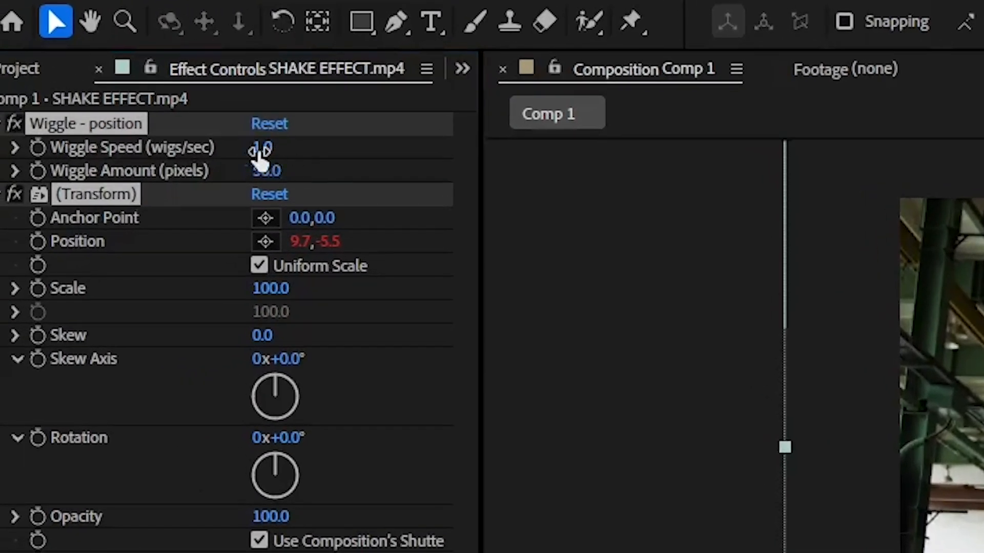
click(259, 149)
drag(262, 148, 282, 149)
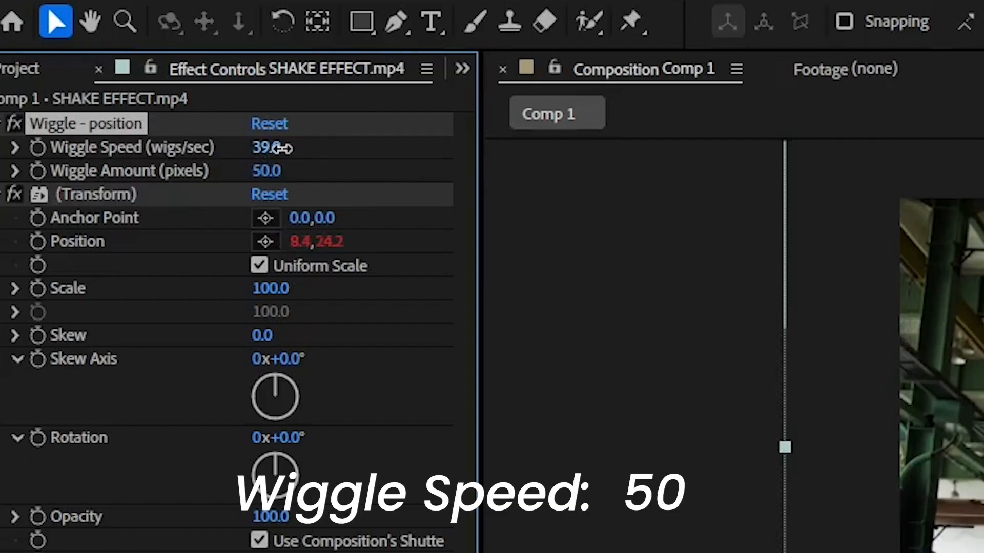
click(265, 149)
text(50)
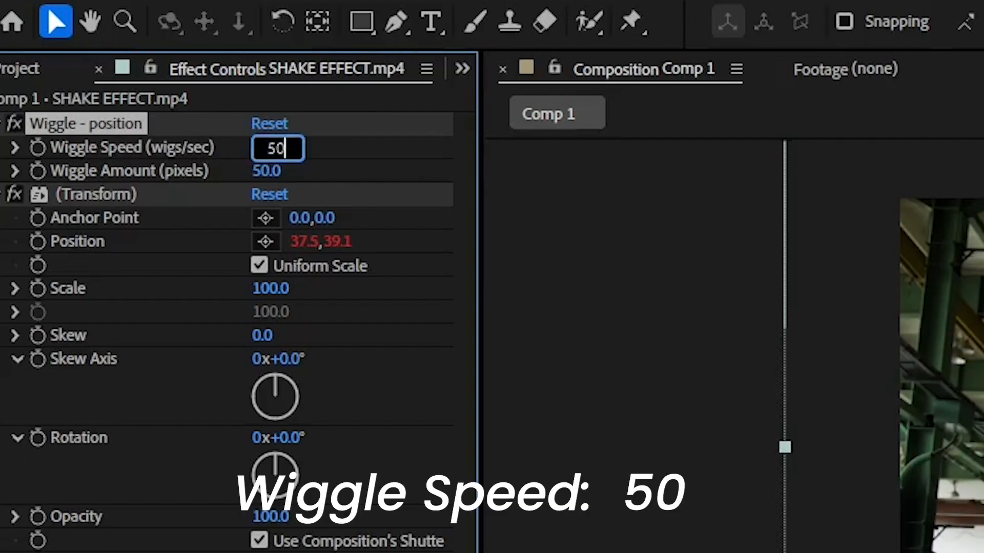
key(Return)
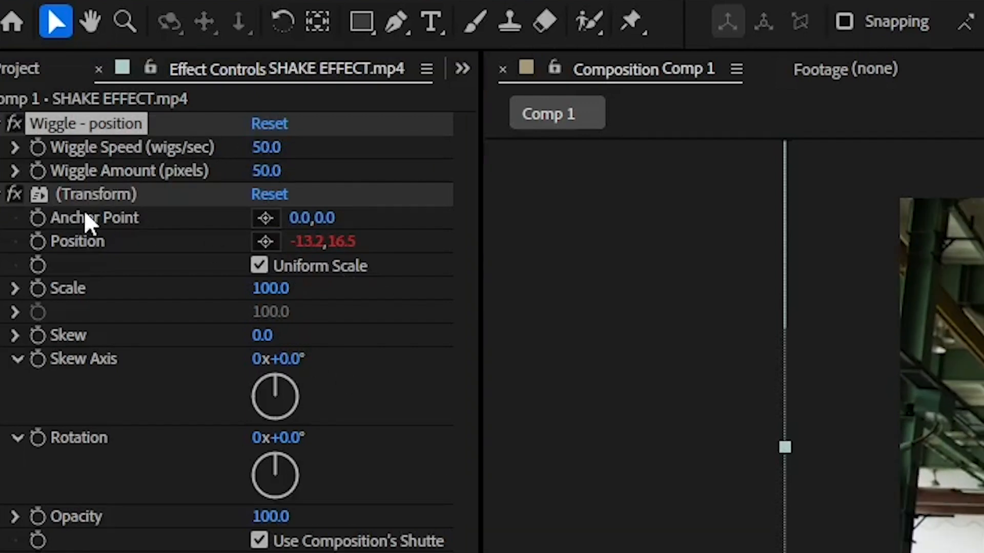
Step: Enable keyframing for Wiggle Amount at 0:00:01:06 and set its value to 0
click(38, 172)
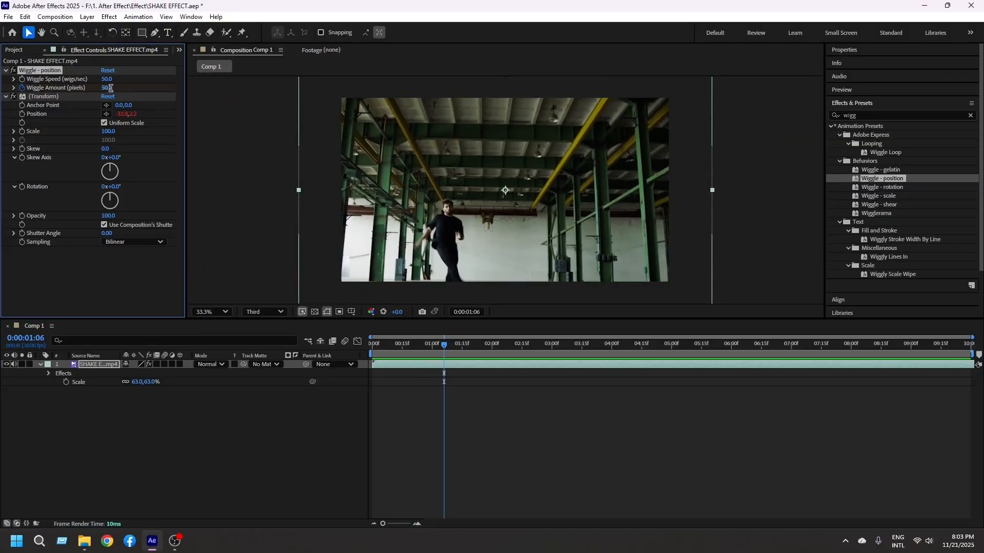
click(275, 176)
key(Return)
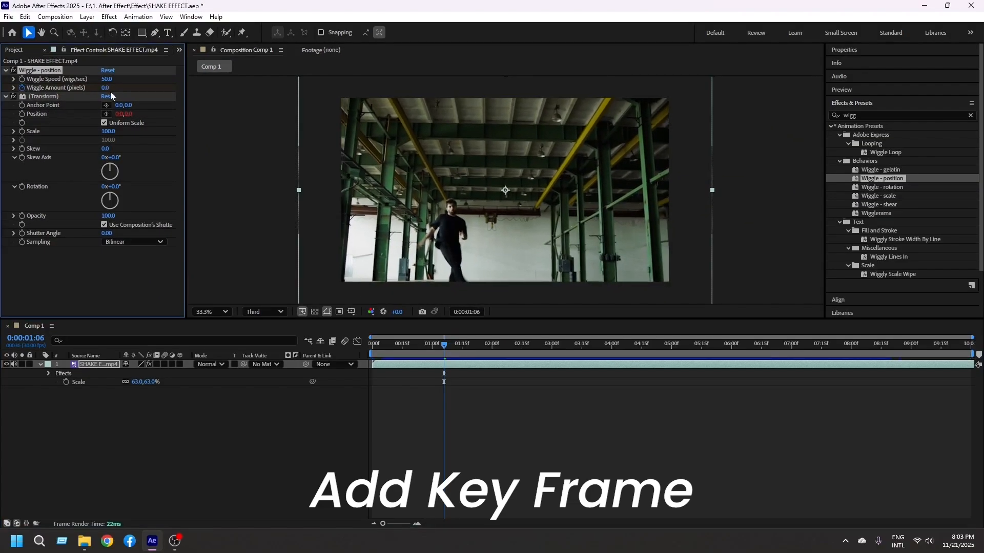
Step: Add a second Wiggle Amount keyframe with a value of 80 at 0:00:01:15
mouse_move(446, 346)
mouse_down()
mouse_move(468, 352)
mouse_move(459, 355)
mouse_up()
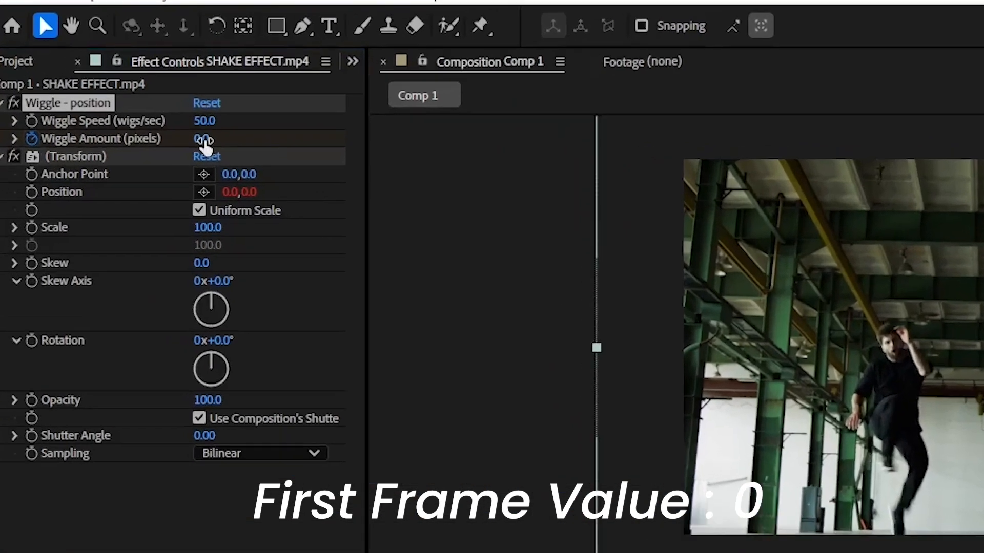
click(105, 87)
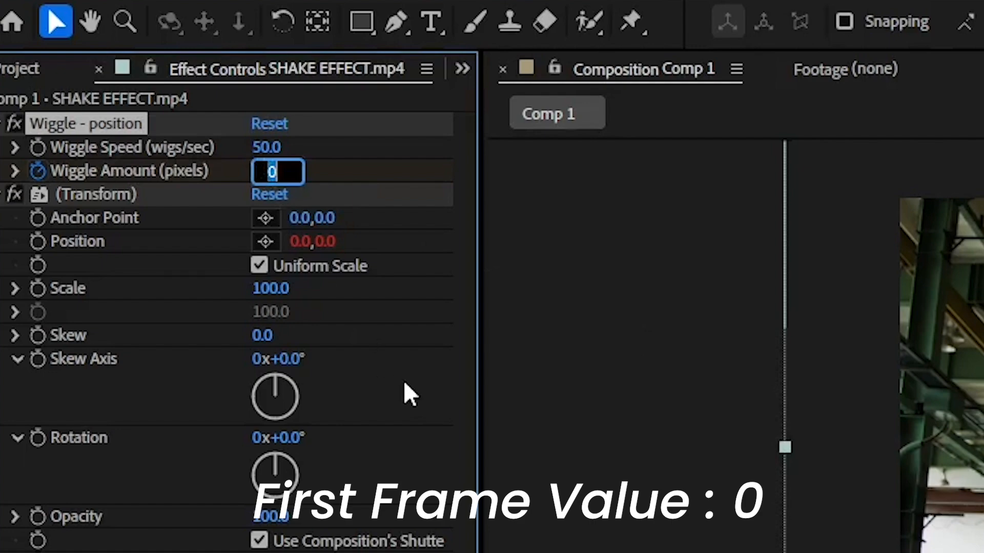
text(80)
key(Return)
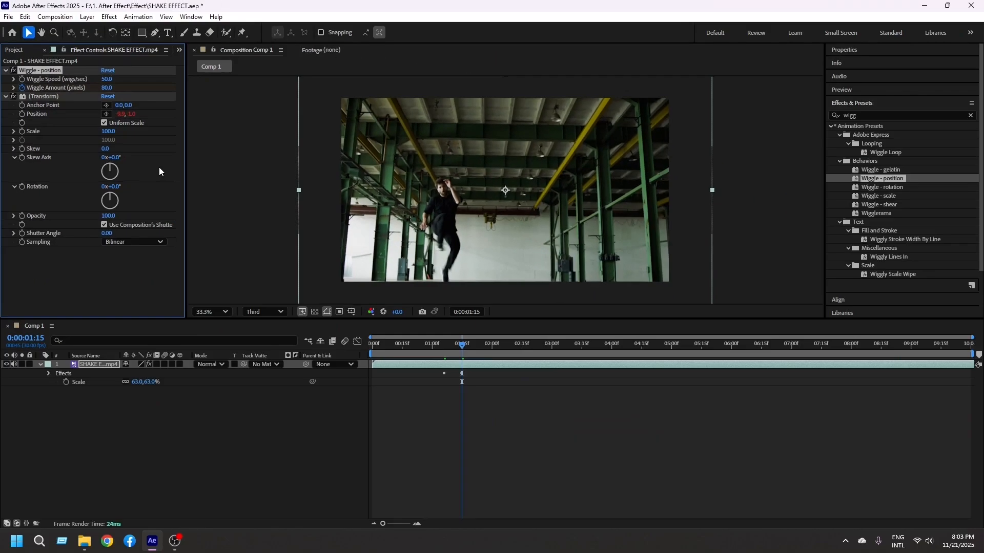
Step: Add a third Wiggle Amount keyframe with a value of 0 at 0:00:01:27
drag(466, 344, 488, 351)
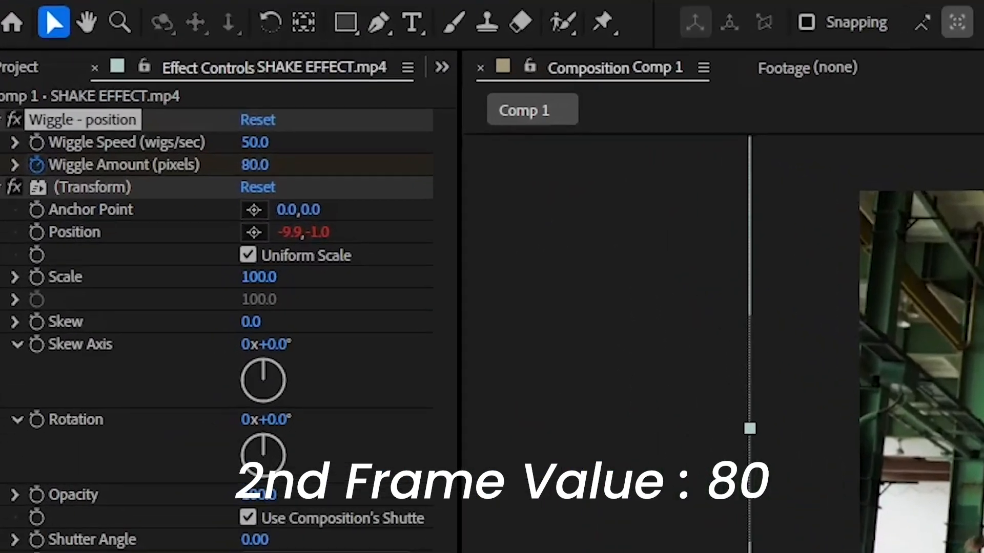
click(248, 166)
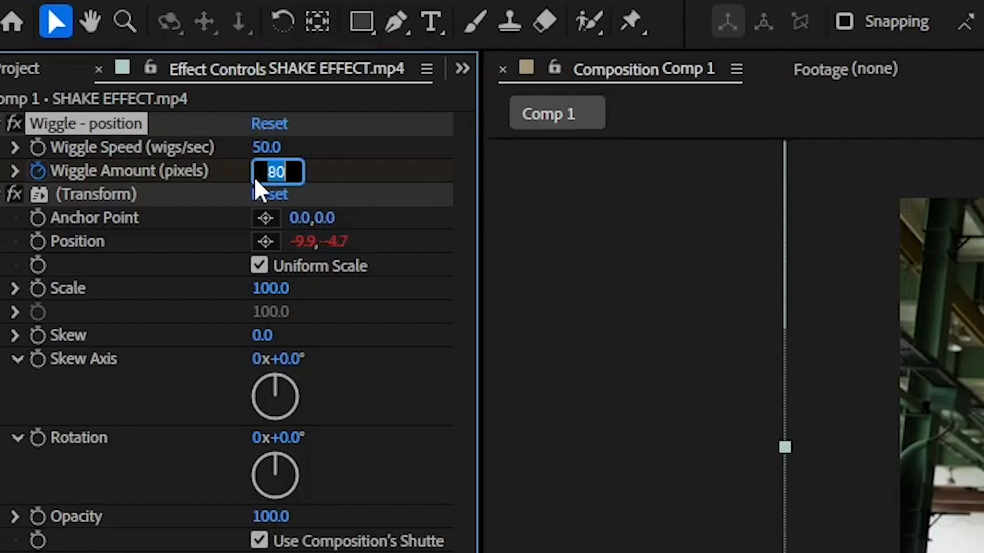
text(0)
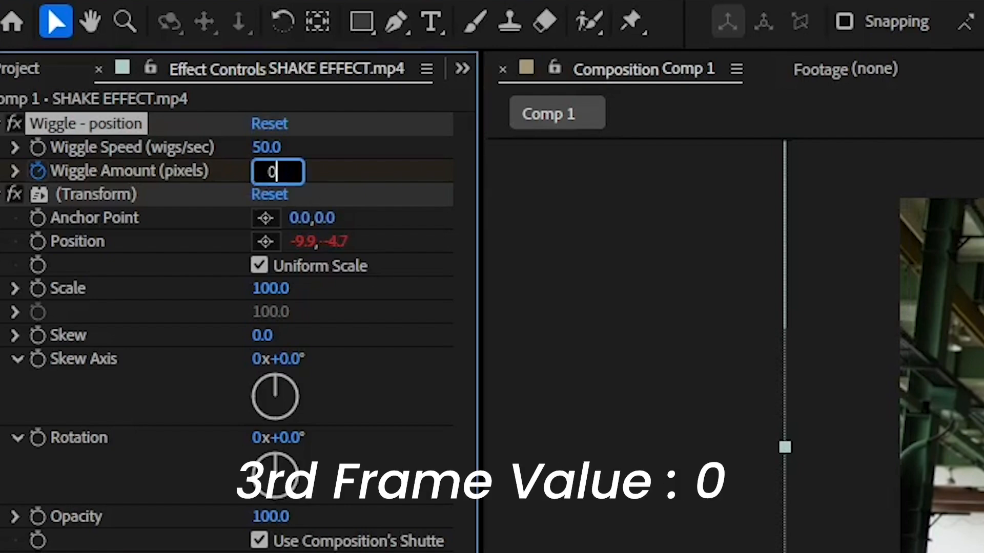
key(Return)
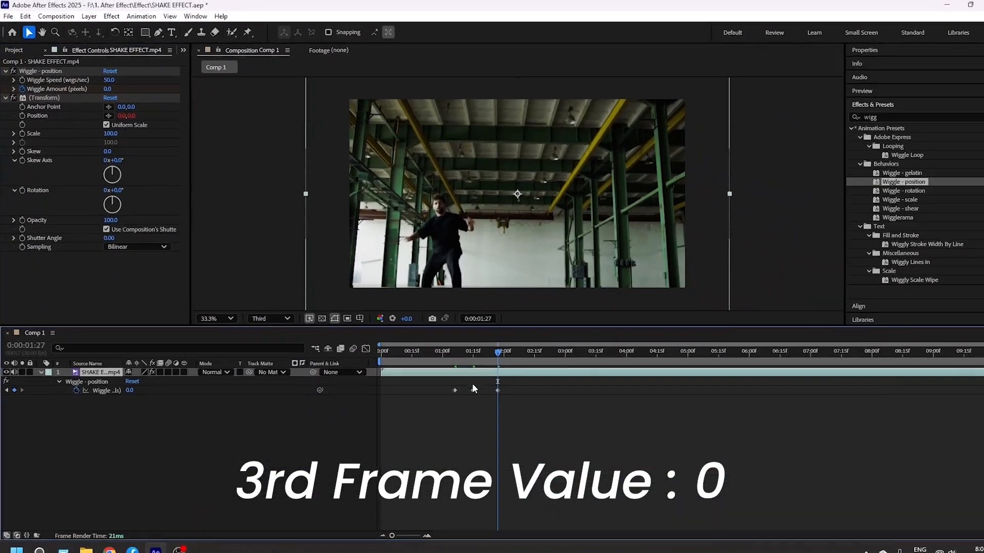
Step: Copy the three Wiggle Amount keyframes and paste them at 0:00:03:00
drag(435, 374, 500, 399)
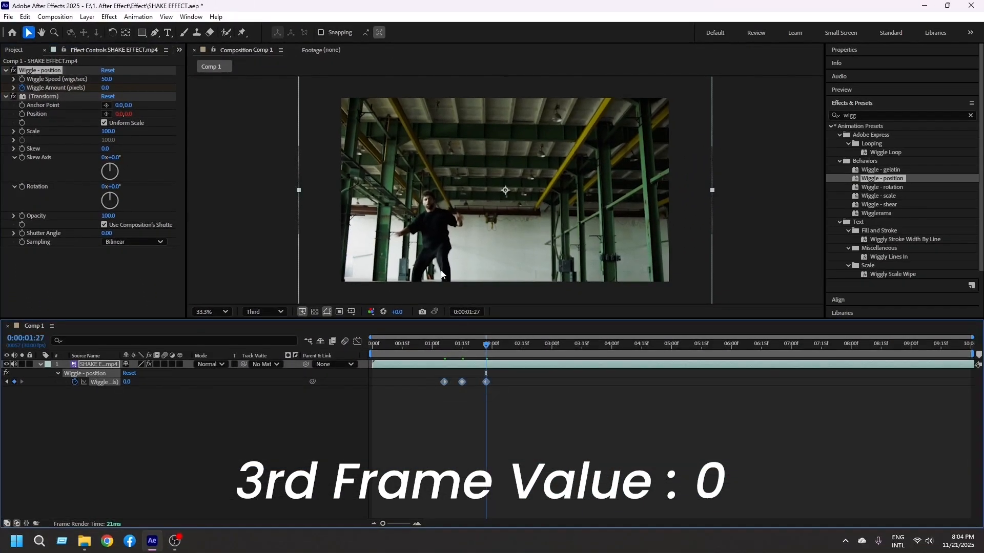
mouse_move(489, 350)
mouse_down()
mouse_move(444, 350)
mouse_move(501, 356)
mouse_up()
click(501, 381)
drag(434, 376, 493, 396)
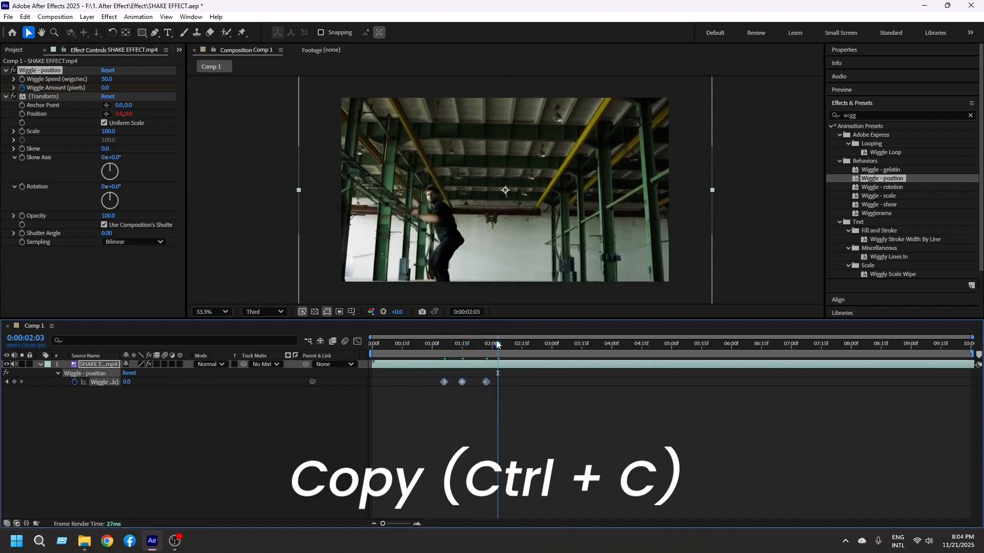
drag(498, 349, 550, 356)
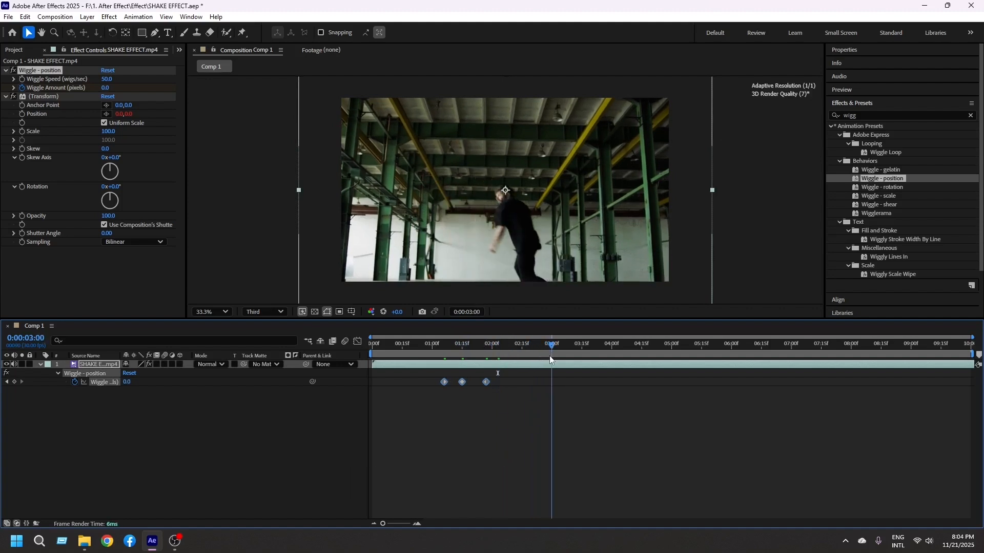
key(ctrl+v)
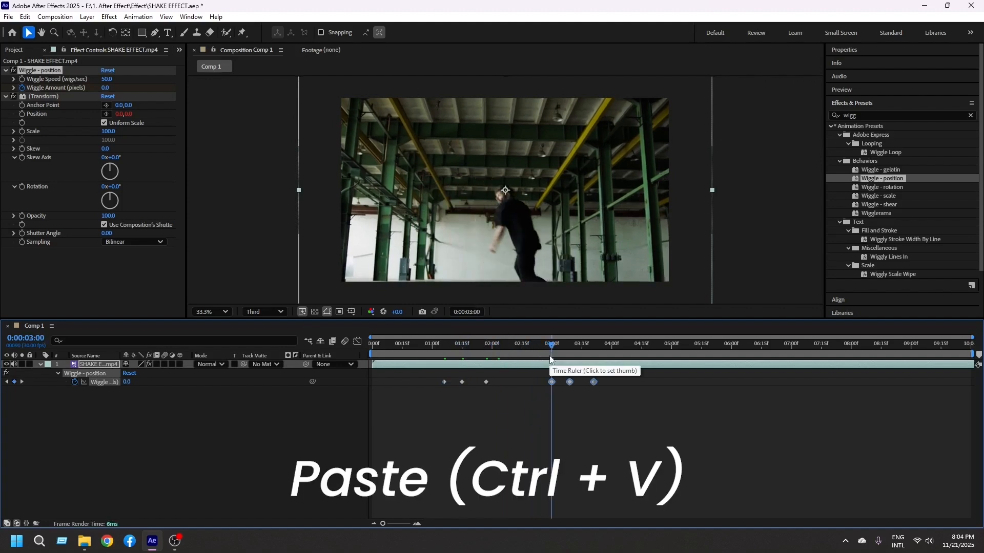
Step: Paste the copied Wiggle Amount keyframes again at 0:00:05:00
drag(551, 358, 668, 366)
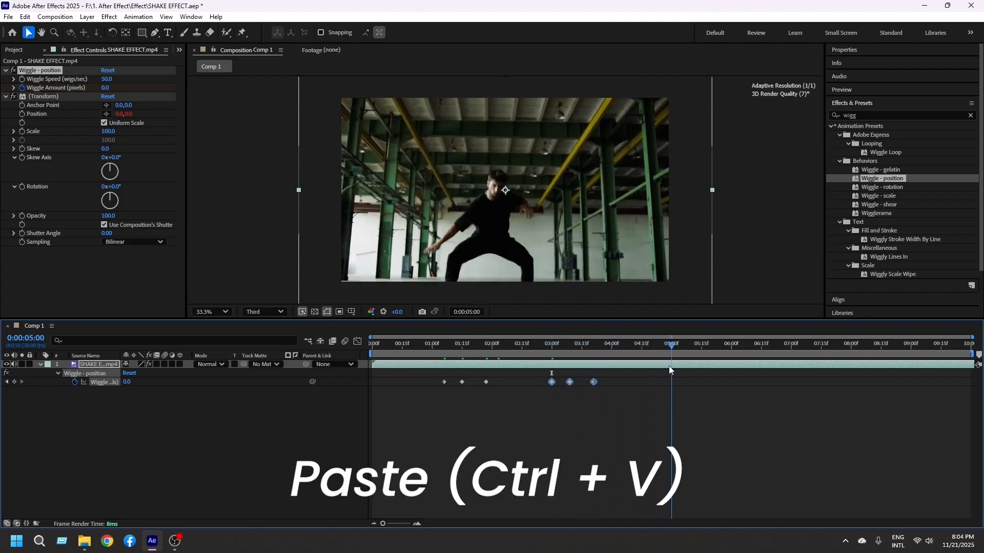
key(ctrl+v)
drag(672, 344, 712, 345)
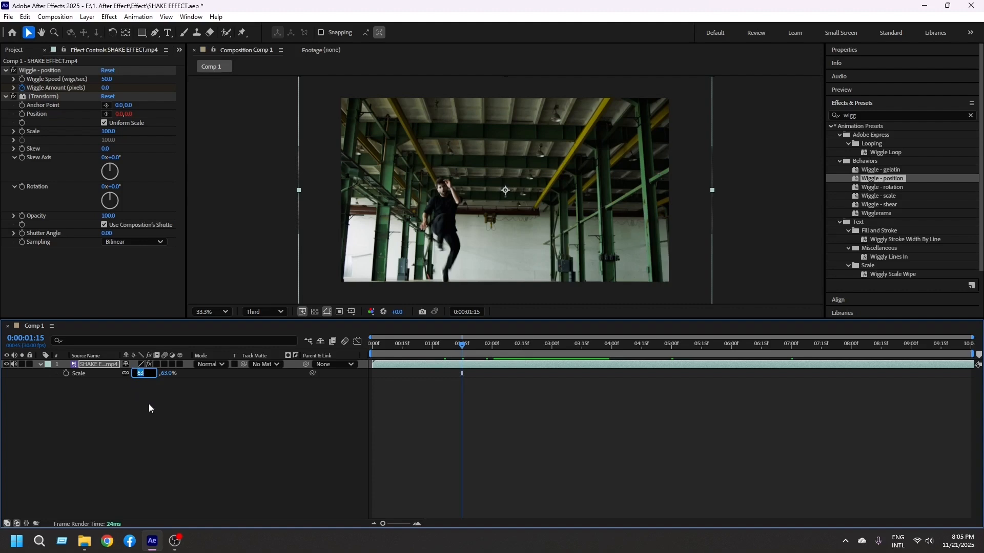
Step: Try a layer Scale of 0% at 0:00:01:15 and reopen the value for editing
text(0)
key(Return)
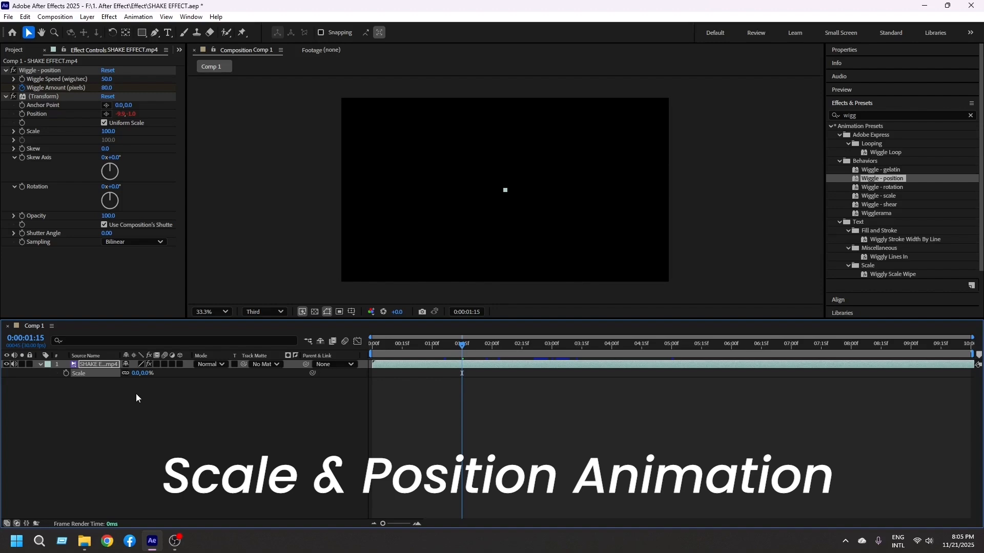
click(135, 374)
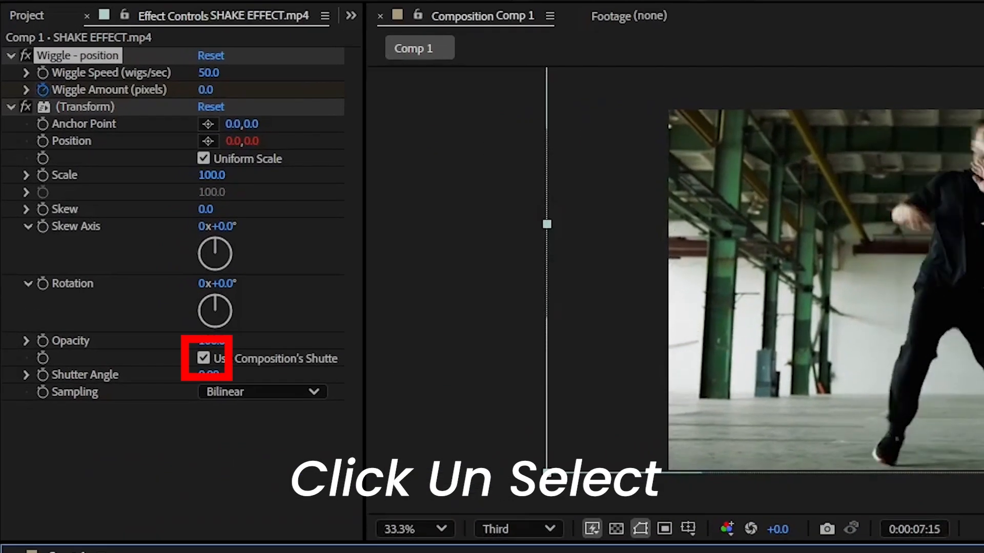
Step: Turn off the use of the composition's shutter angle in the Transform effect
click(173, 317)
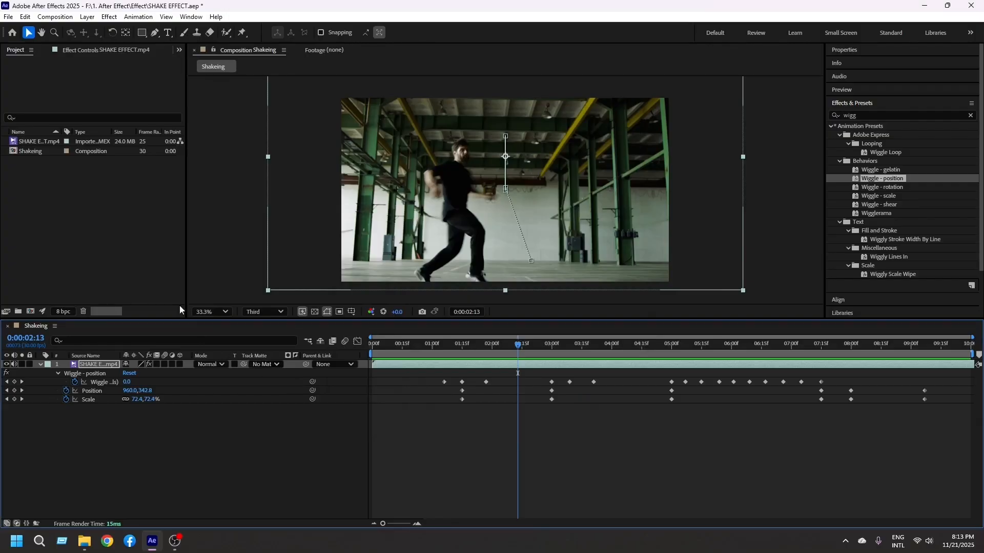
Step: Create a new composition named Speed and scale its SHAKE EFFECT.mp4 layer down to 51%
right_click(267, 145)
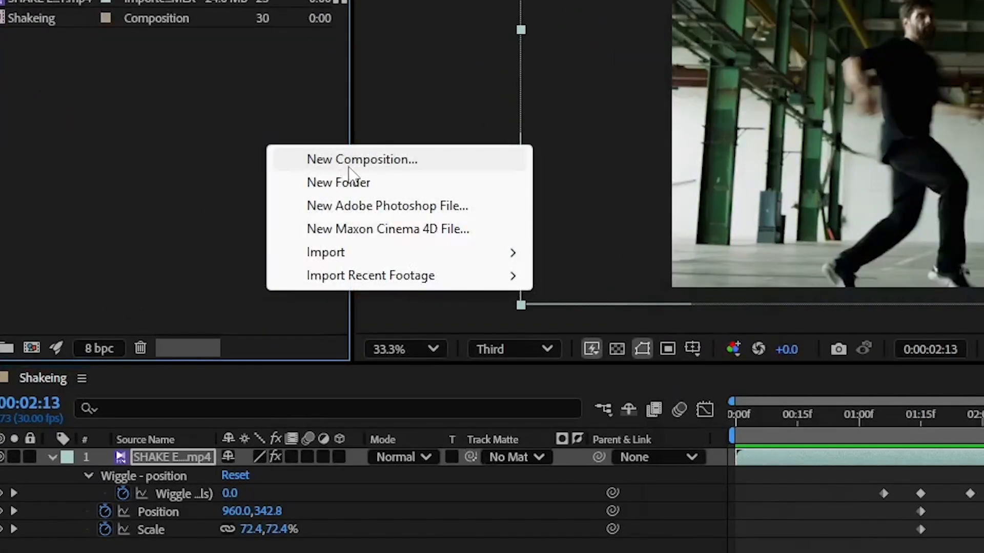
click(352, 161)
text(Spee)
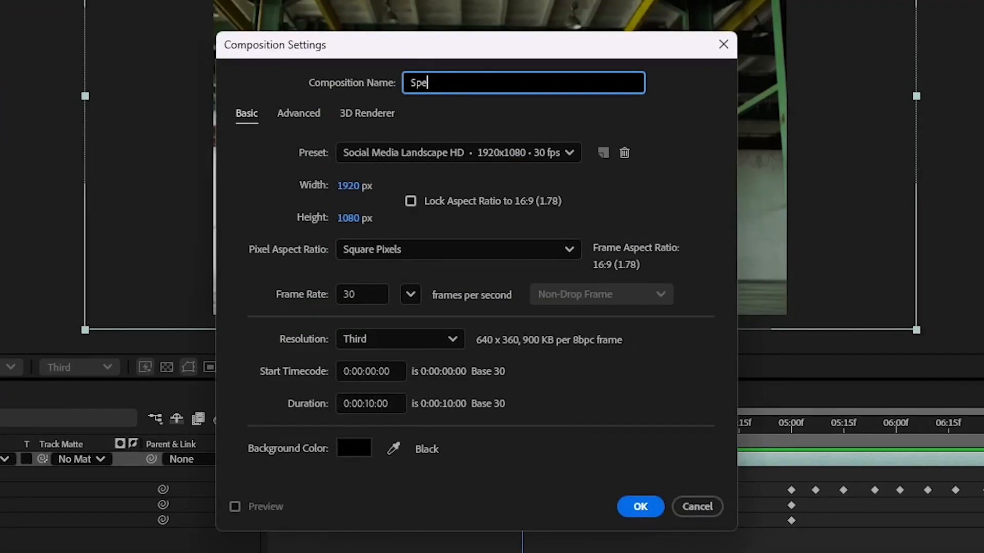
text(d)
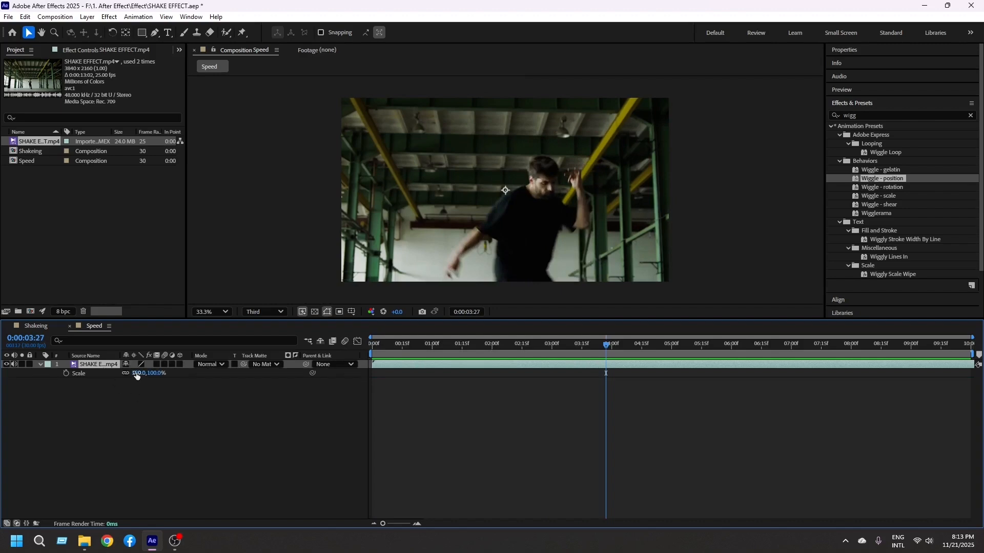
drag(134, 373, 111, 373)
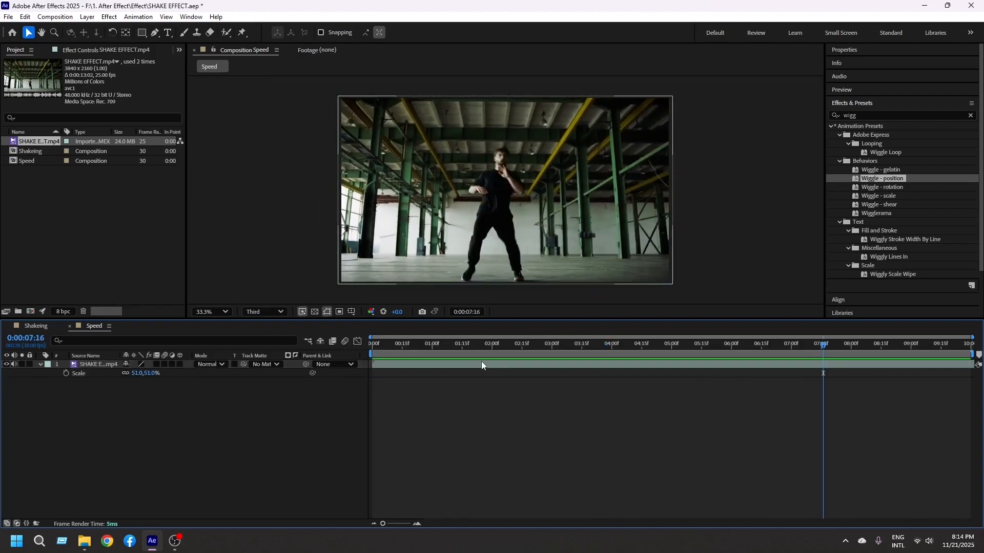
Step: Enable time remapping on the SHAKE EFFECT.mp4 layer and move its end keyframe to 0:00:05:00
click(482, 363)
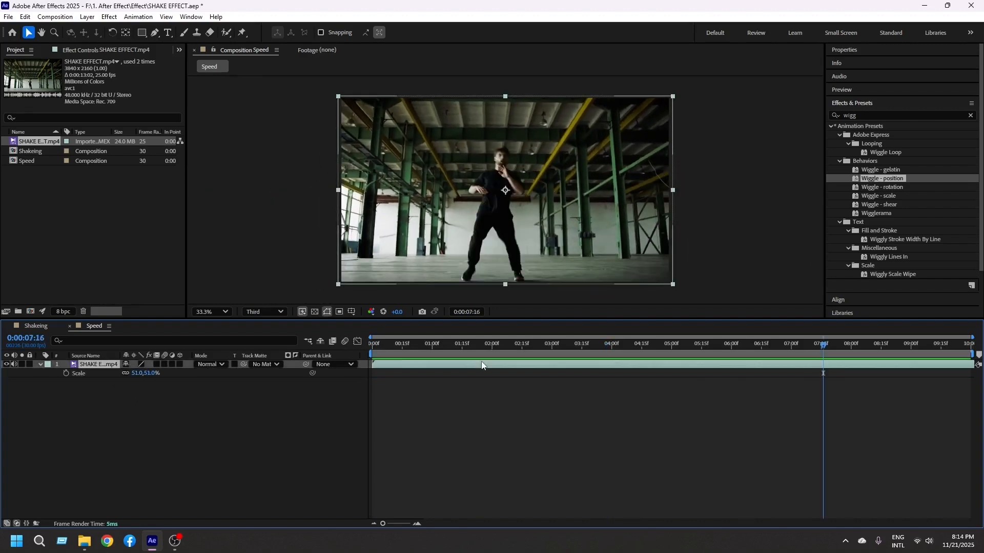
right_click(474, 364)
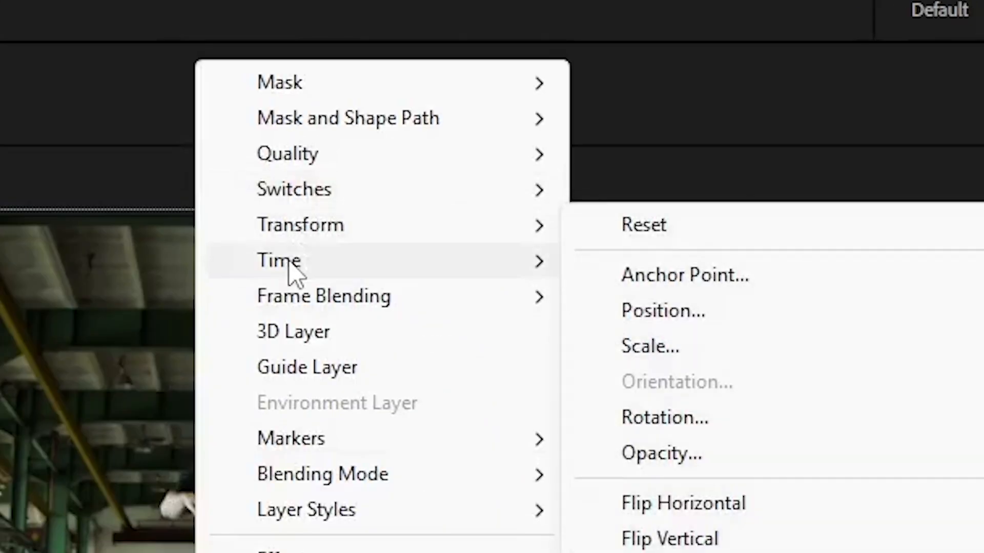
mouse_move(289, 264)
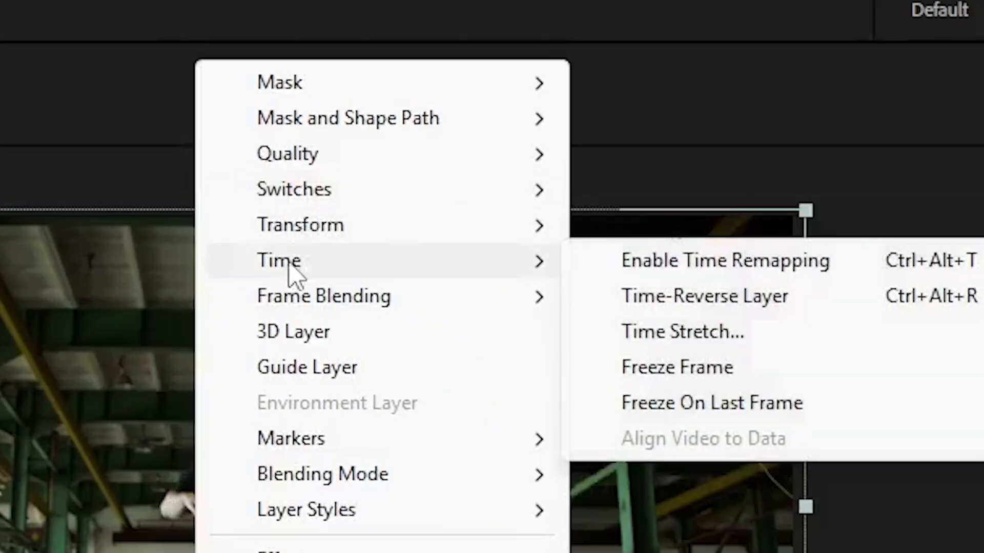
click(714, 274)
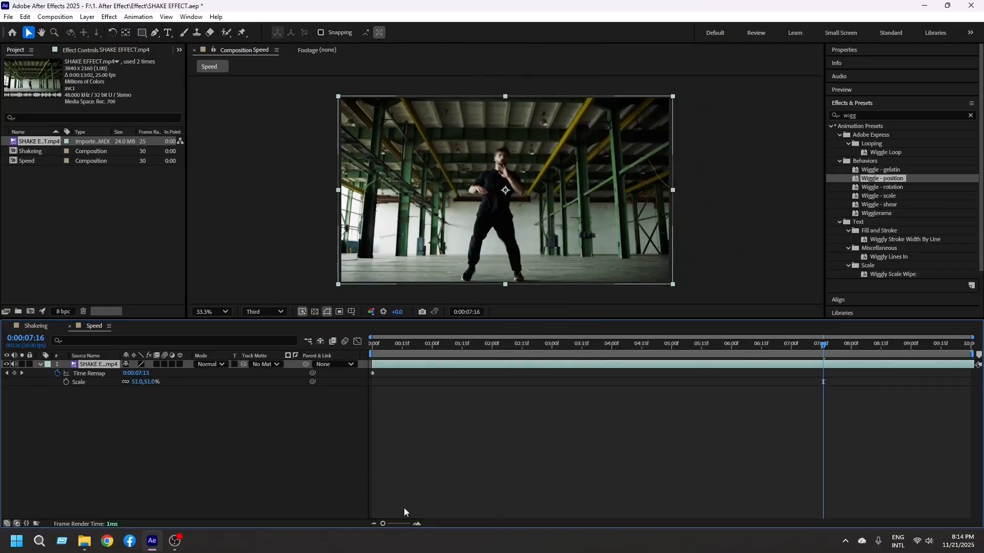
drag(830, 365, 562, 370)
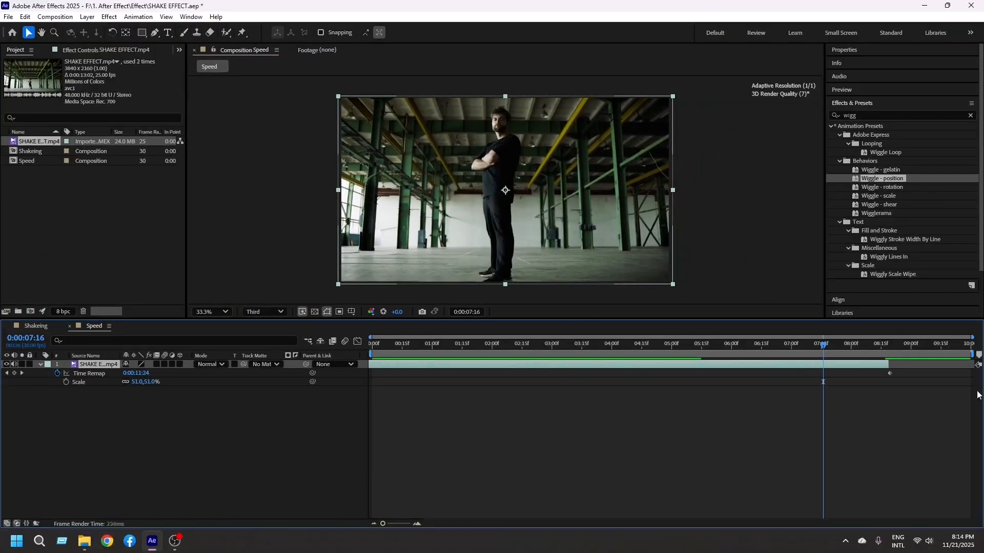
drag(890, 373, 848, 367)
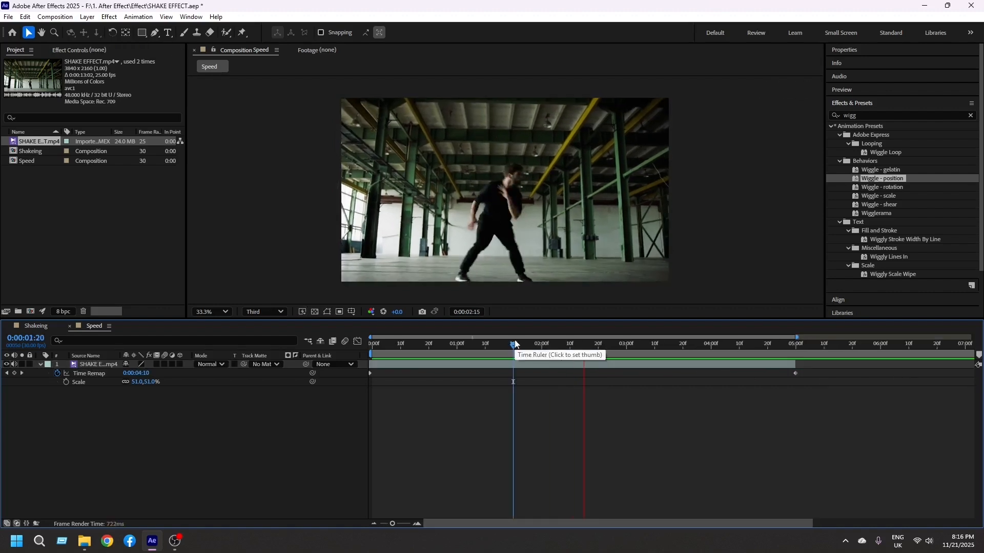
Step: Set the Speed composition's duration to 0:00:05:00 and select the Time Remap keyframe at its start
right_click(99, 328)
click(128, 138)
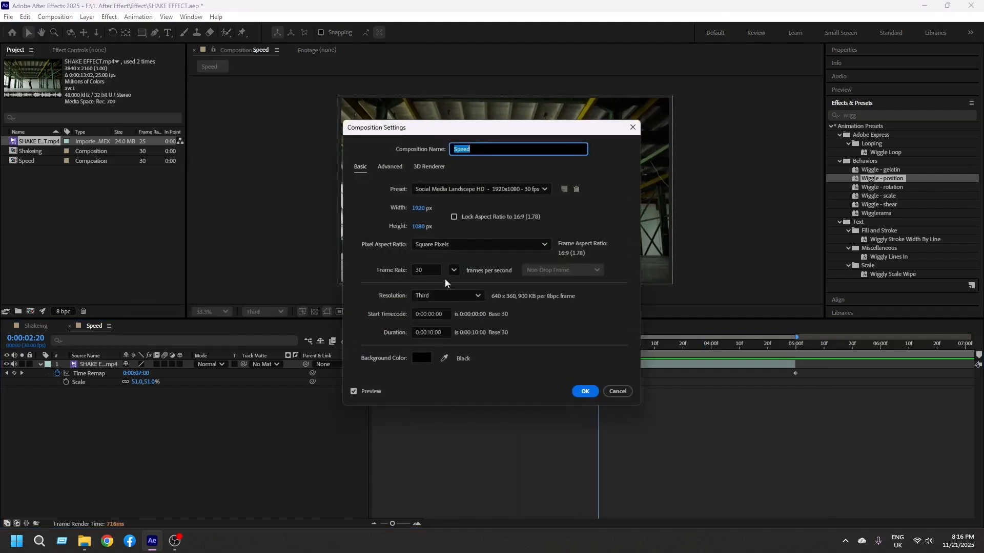
click(431, 331)
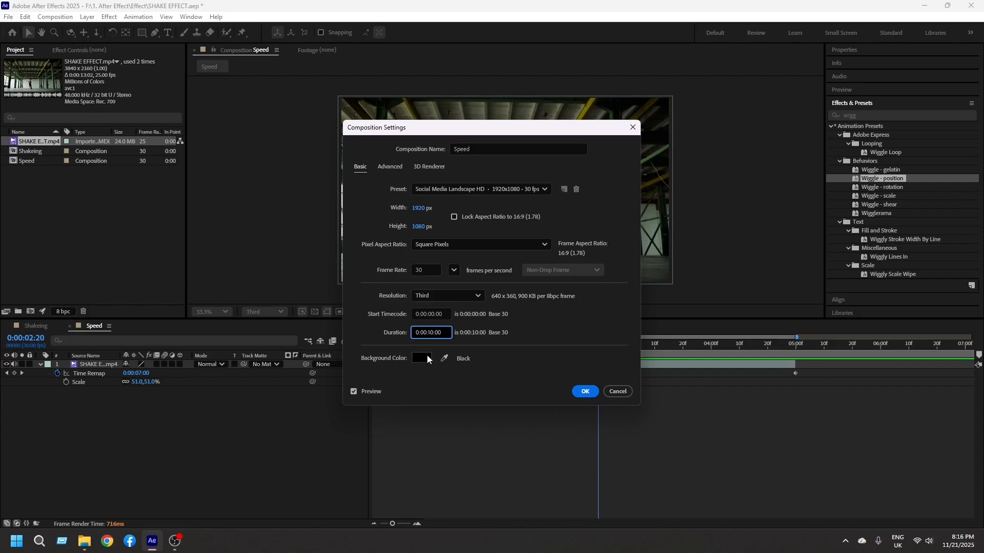
text(5)
click(585, 391)
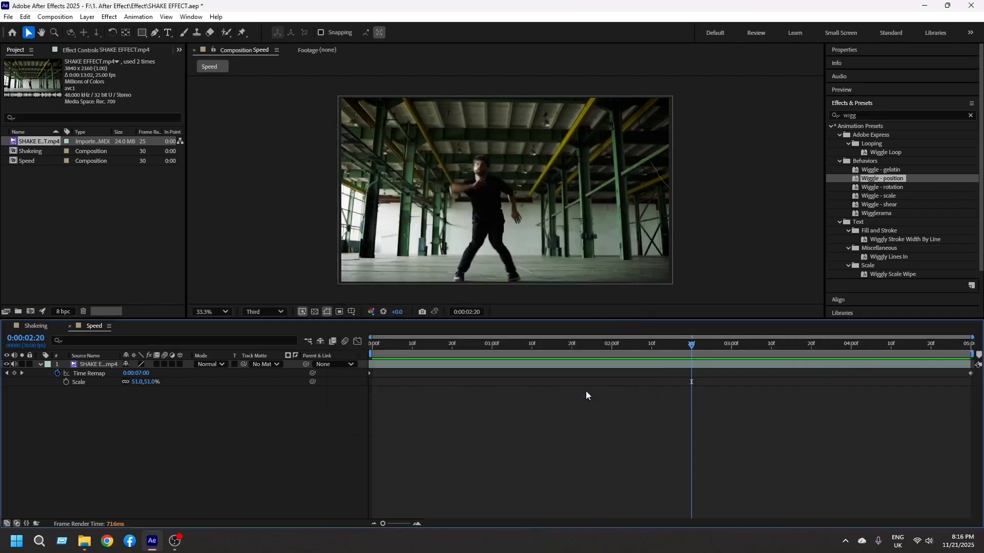
drag(708, 351, 357, 367)
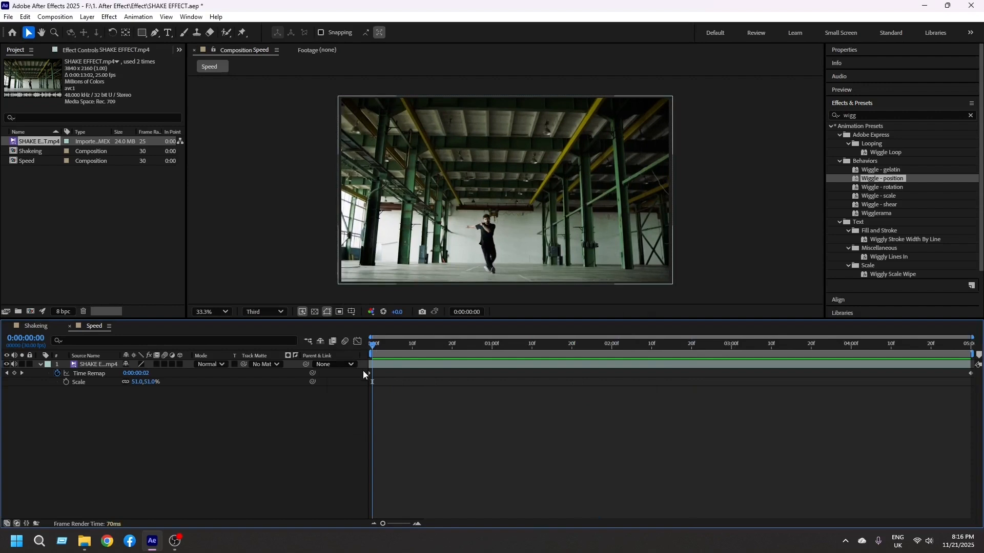
click(369, 374)
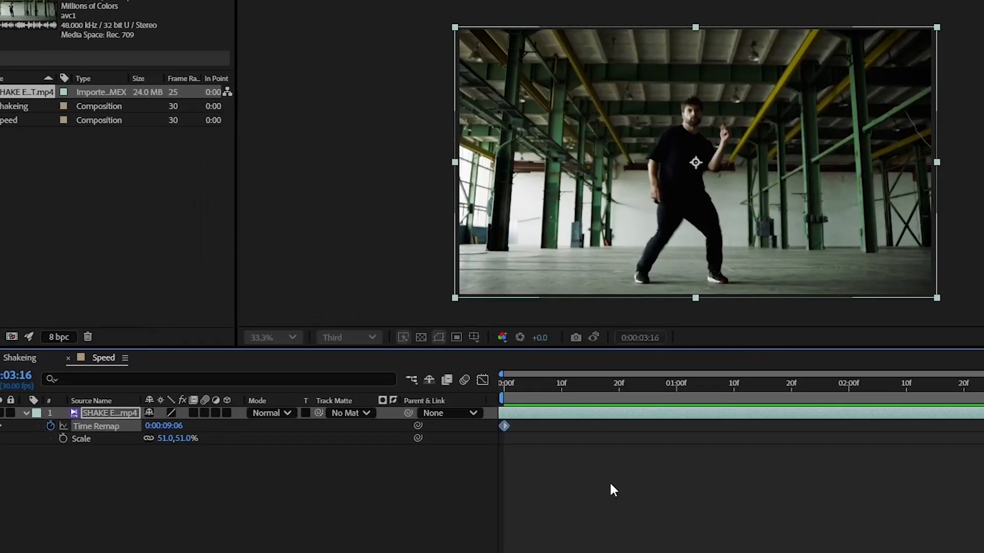
Step: Create a new composition named Show-low Motion and scale its SHAKE EFFECT.mp4 layer down to just cover the frame
right_click(71, 203)
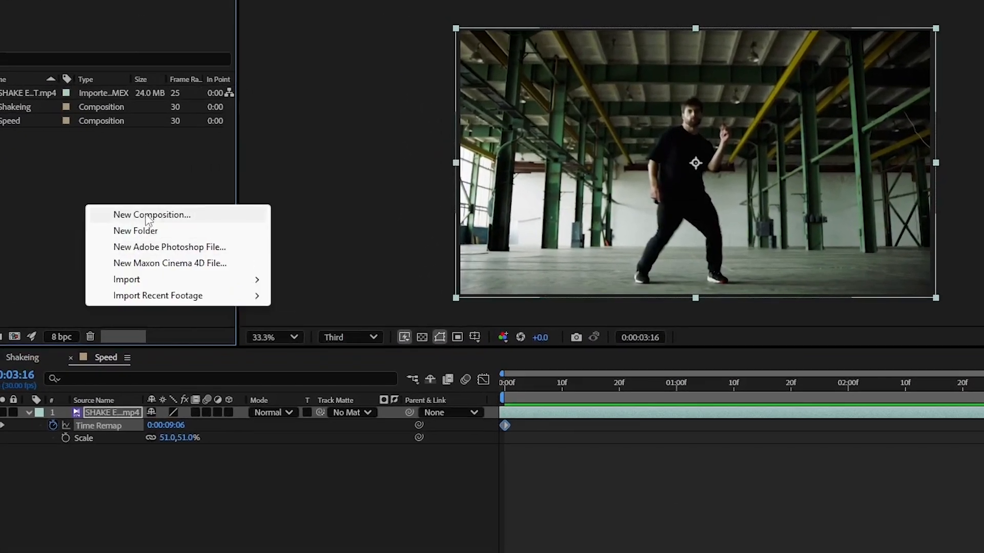
click(115, 214)
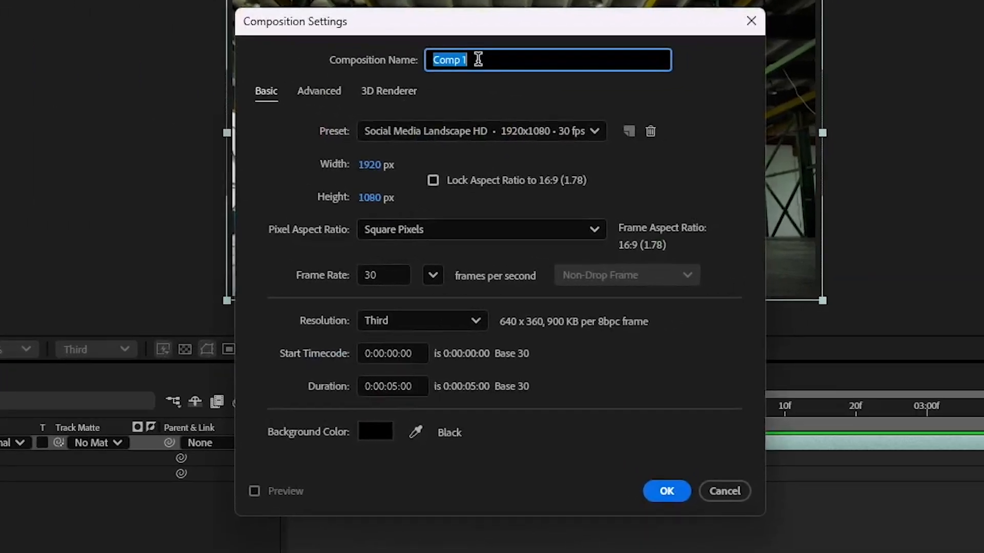
text(Show)
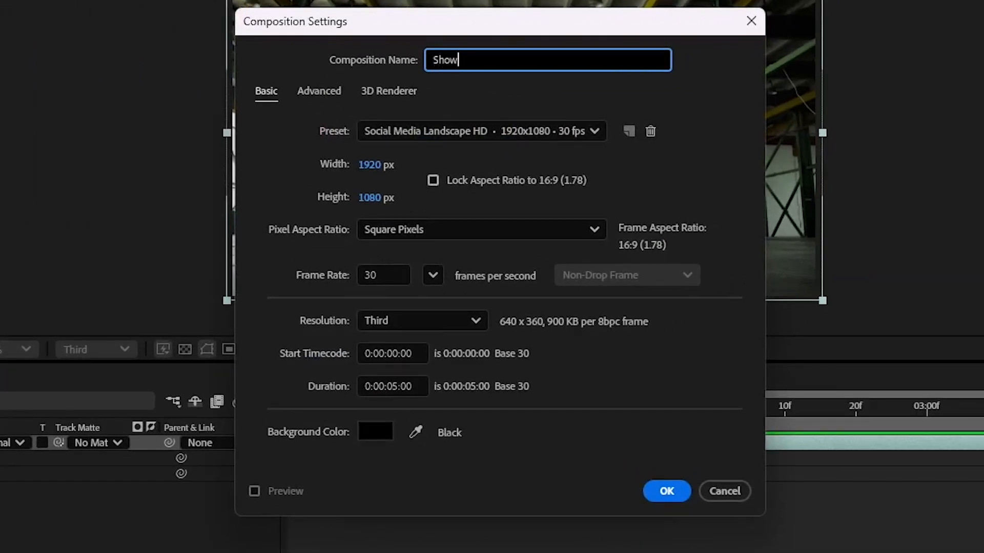
text(-Slow Motion)
click(667, 491)
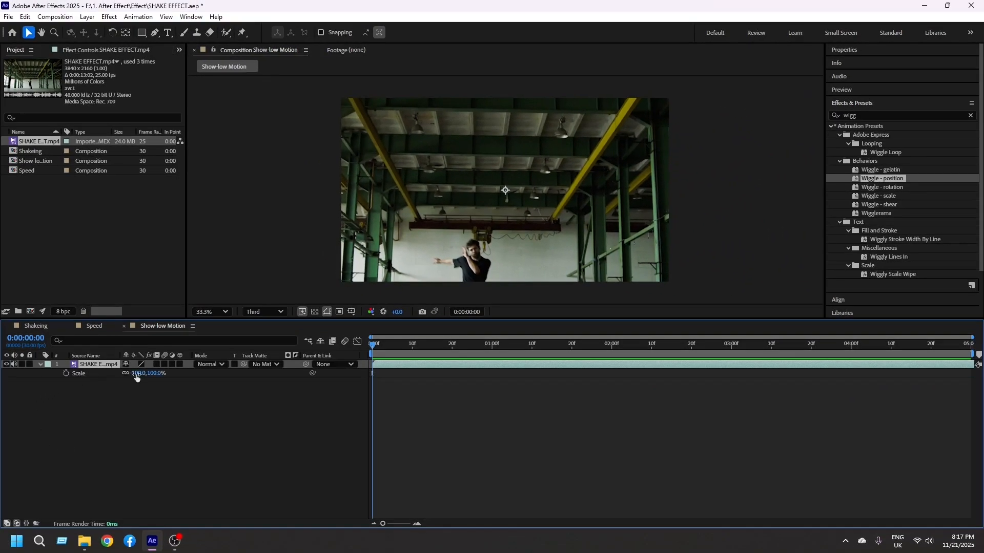
drag(138, 378, 39, 362)
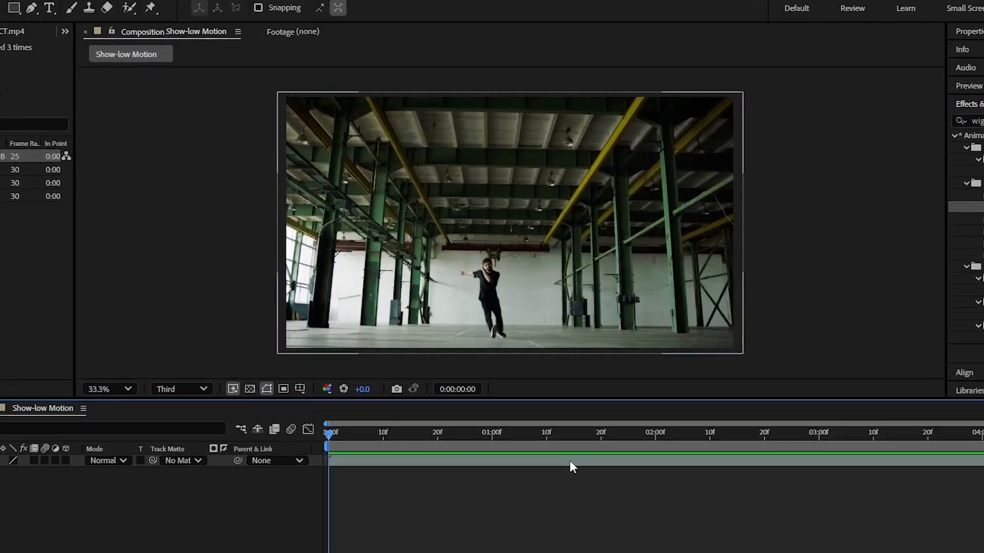
Step: Time-stretch the SHAKE EFFECT.mp4 layer with a stretch factor of 200 and preview the playback
click(570, 461)
right_click(461, 461)
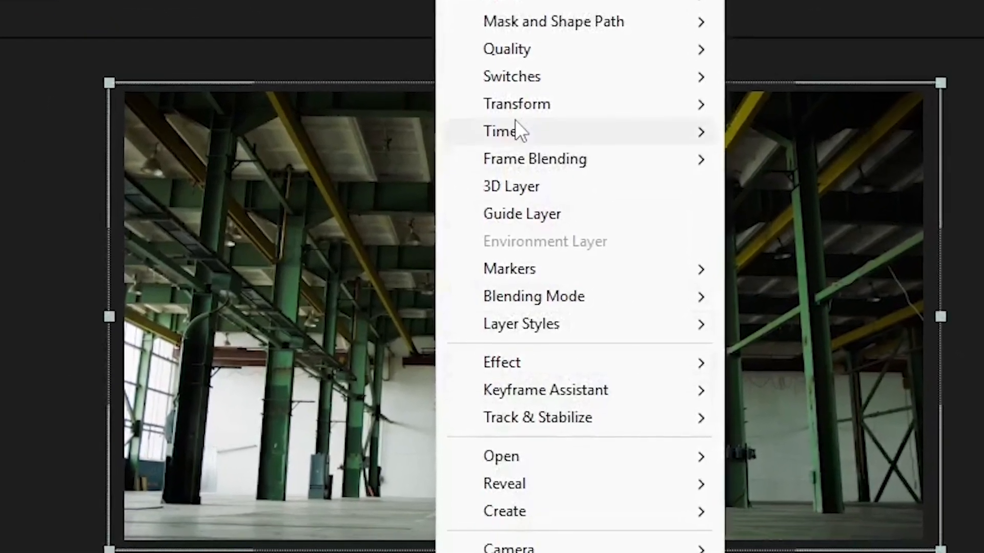
mouse_move(660, 155)
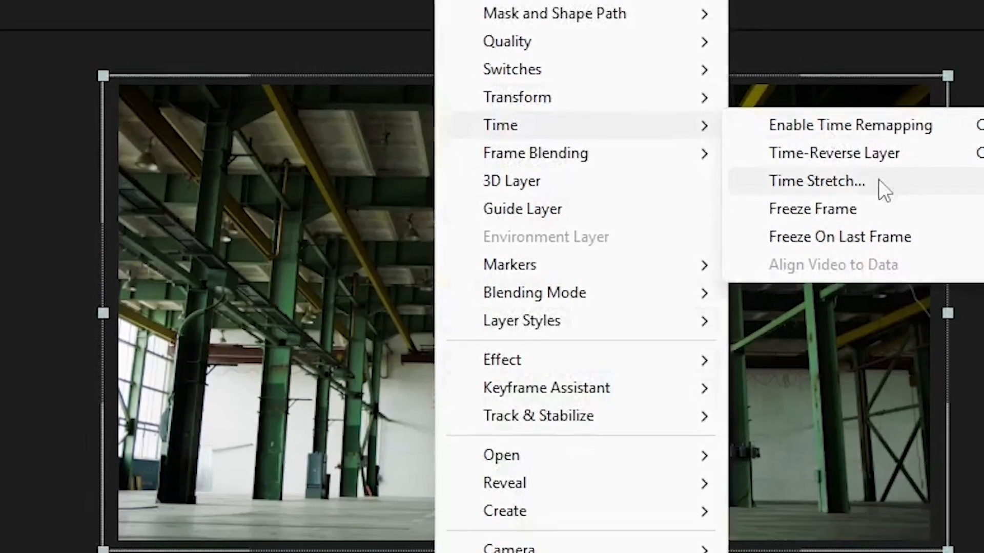
click(878, 180)
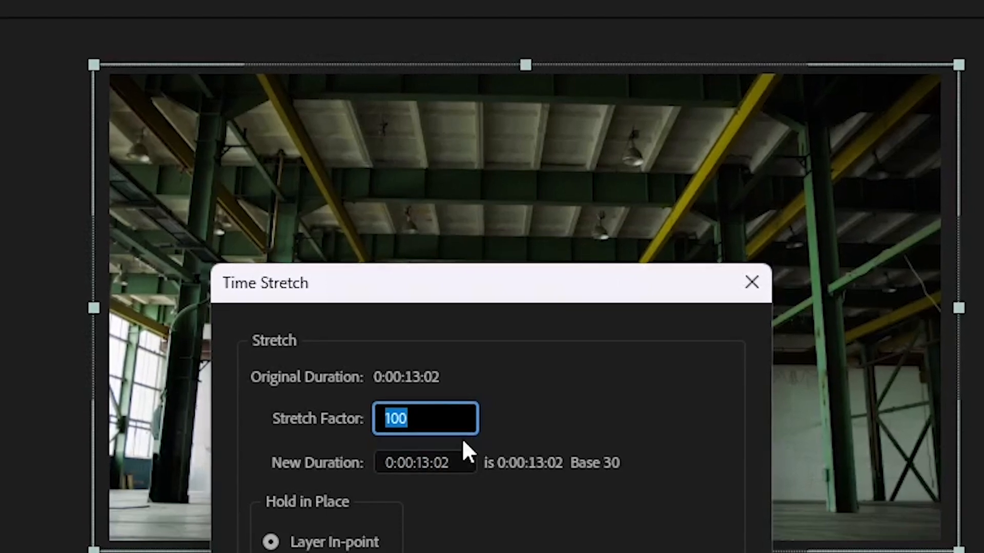
text(2)
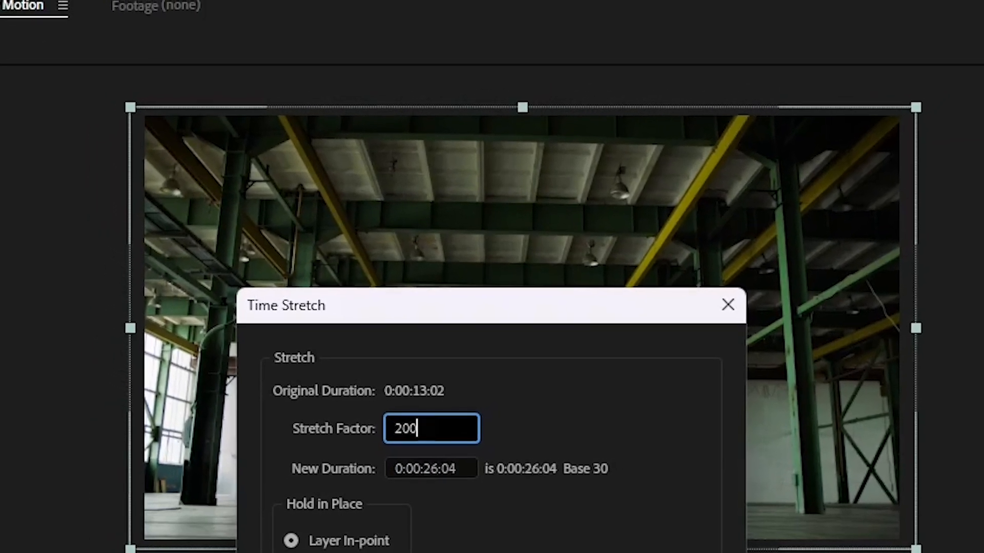
key(Return)
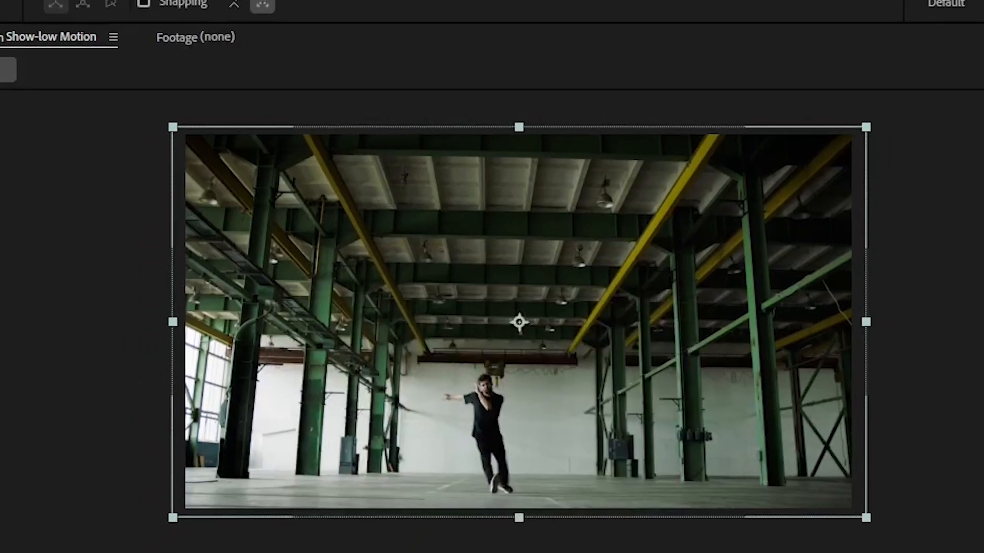
key(space)
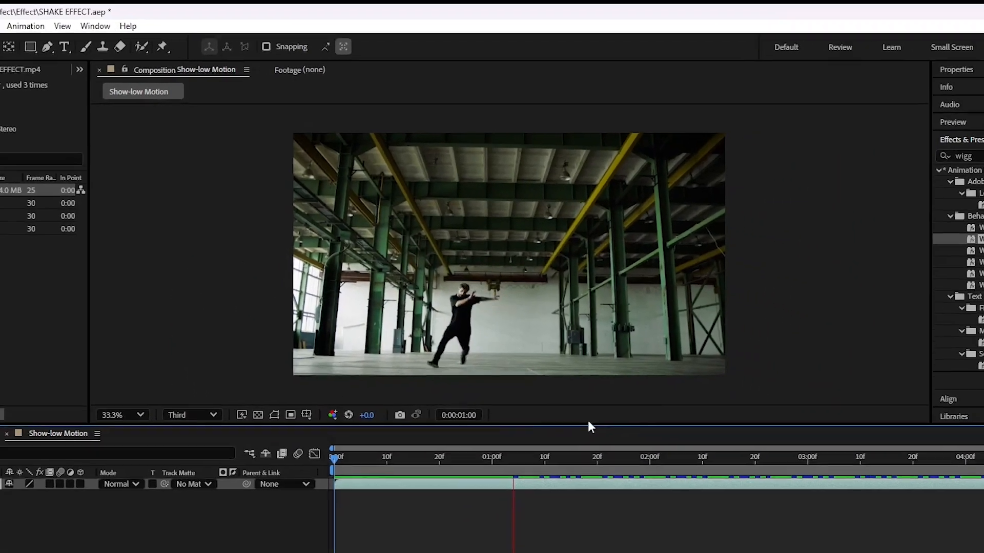